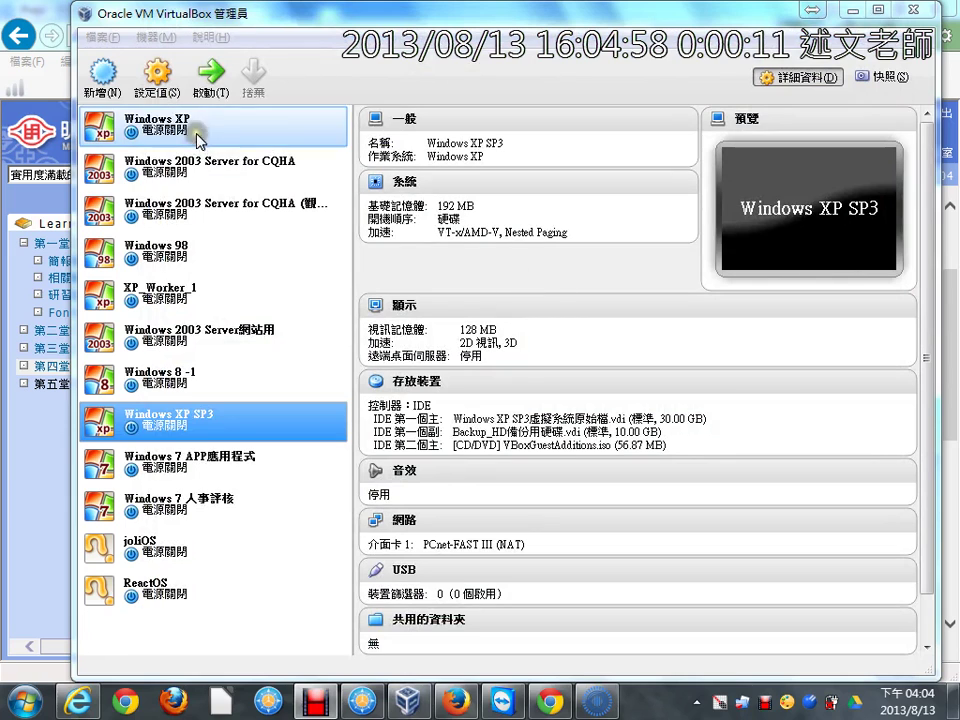
Add a new virtual hard disk to the Windows XP SP3 machine's IDE controller, using VDI format and dynamic allocation.
click(169, 98)
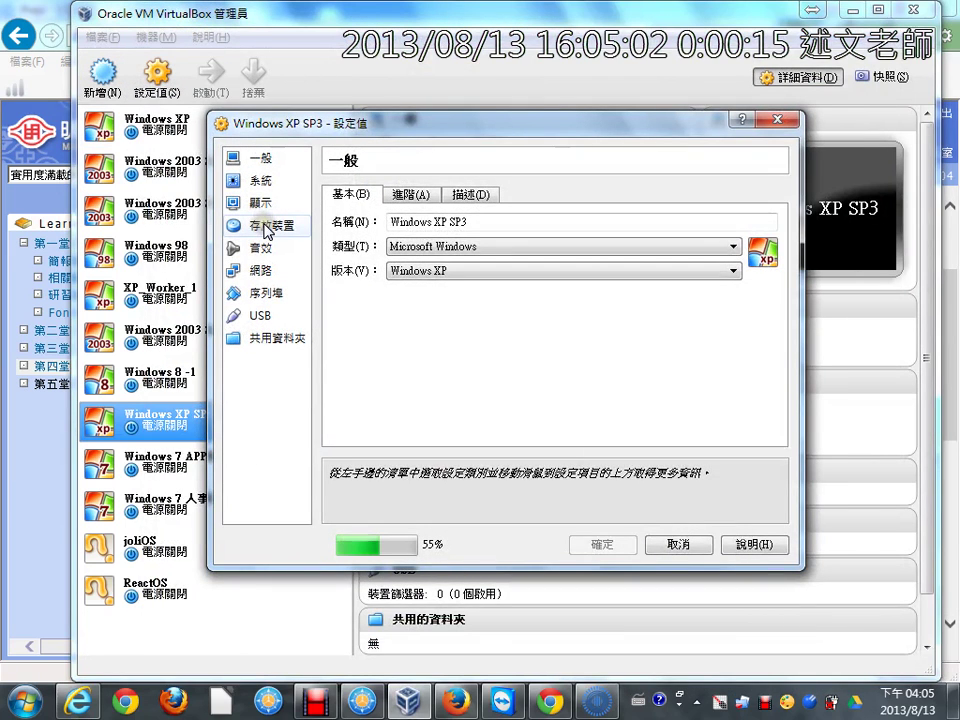
click(266, 228)
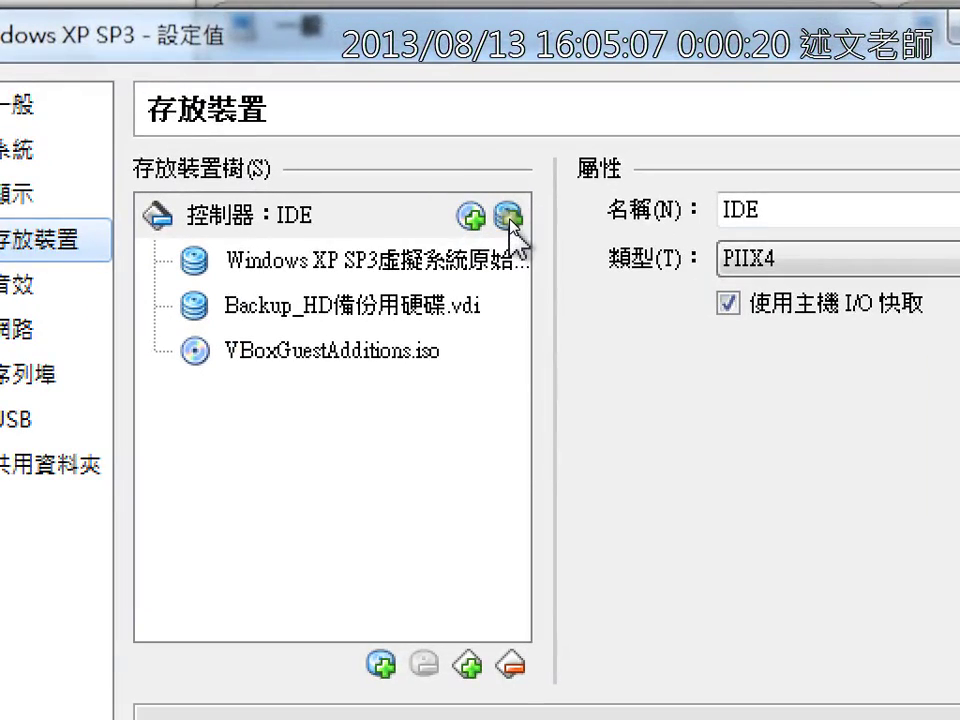
click(511, 218)
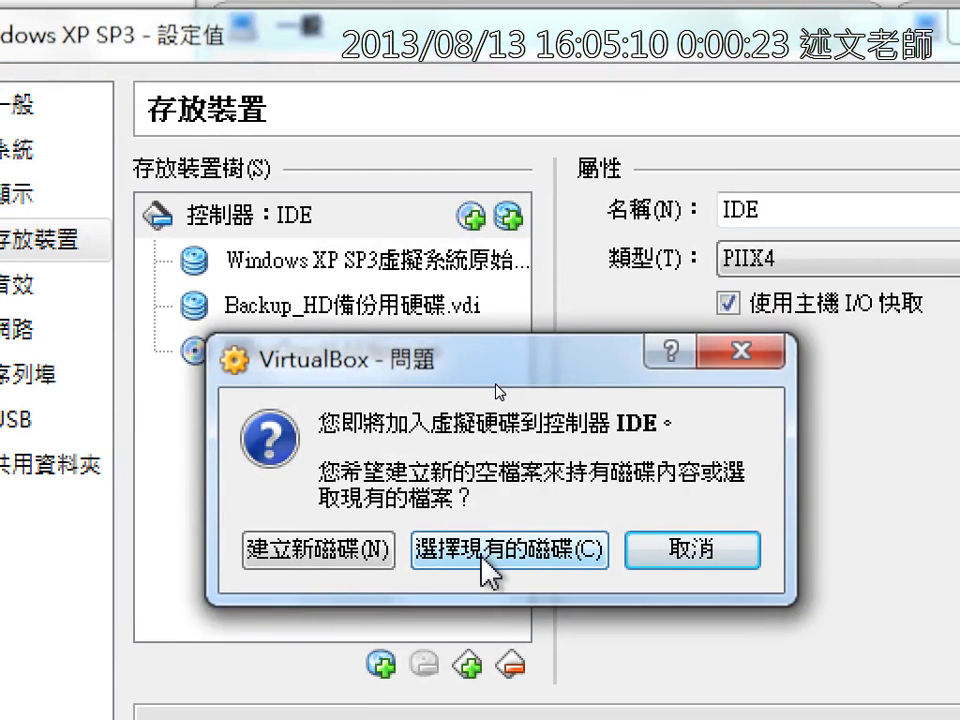
click(368, 560)
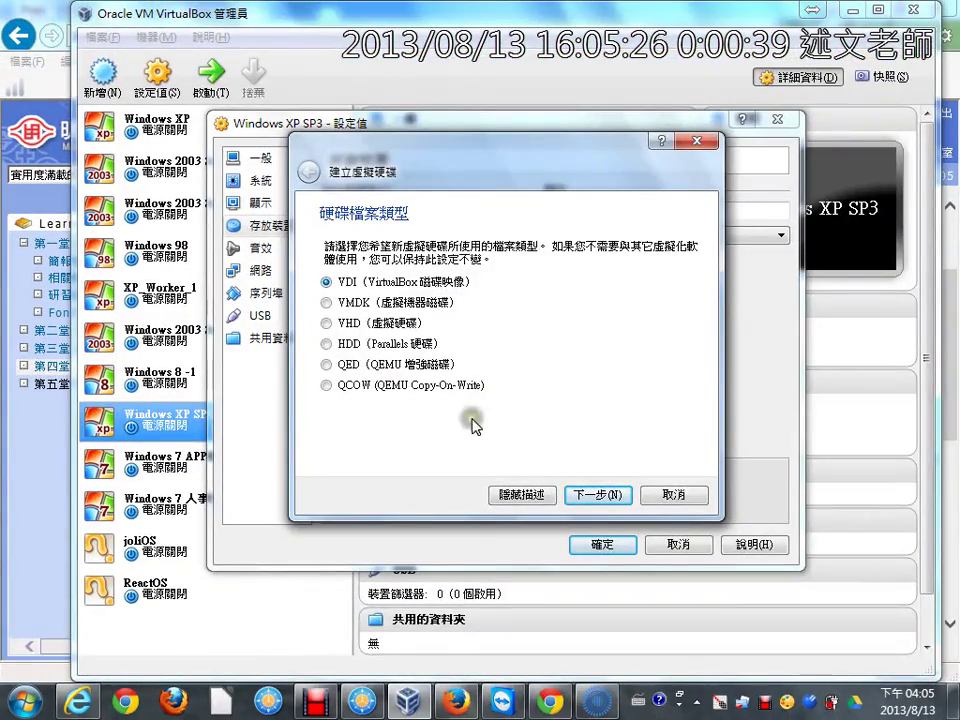
click(583, 495)
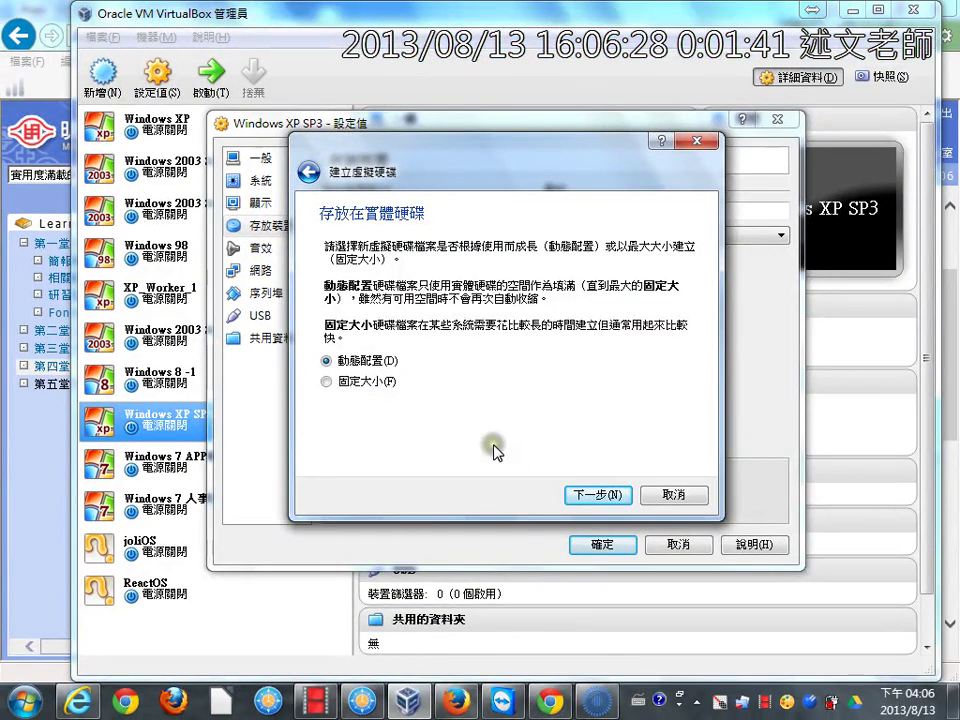
click(593, 495)
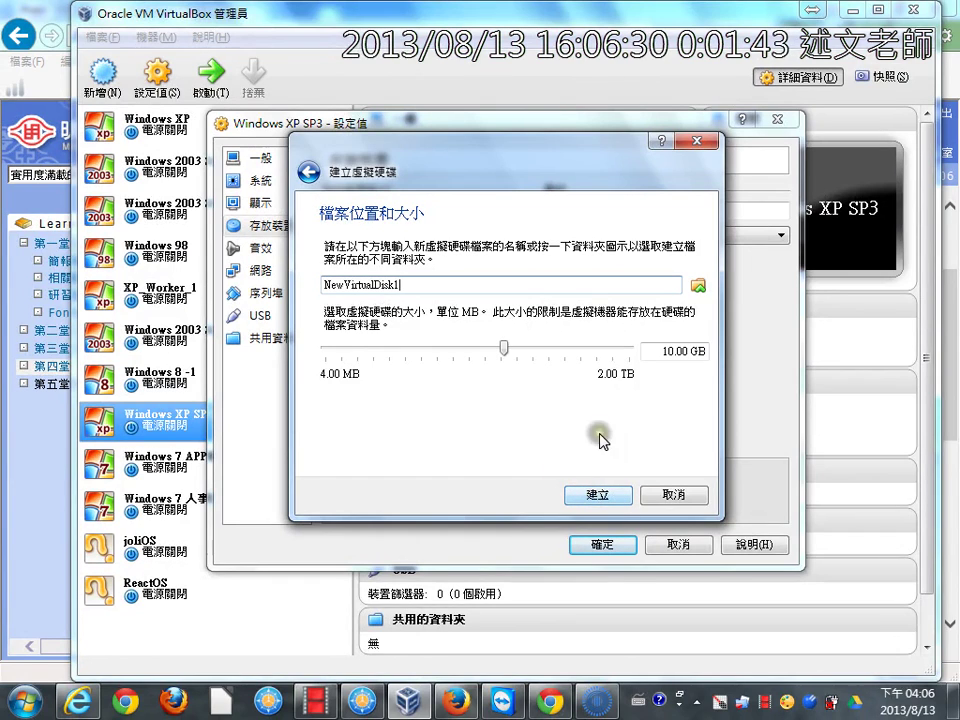
Name the disk file 測試用 in the Windows XP SP3 folder, create it at 10.00 GB, and confirm the machine settings.
drag(400, 285, 304, 285)
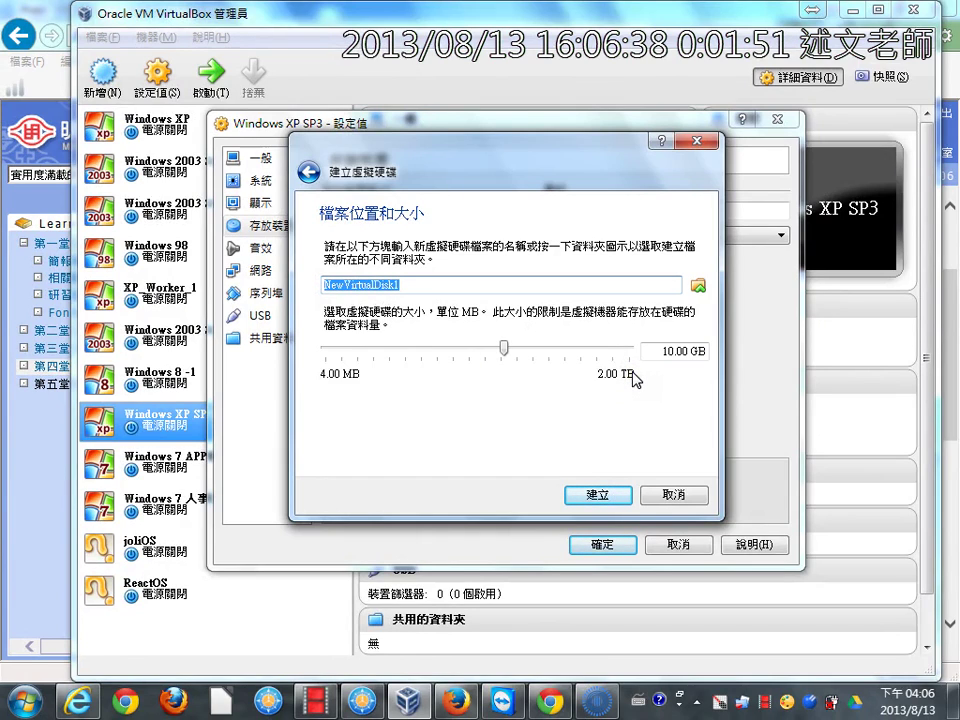
click(699, 287)
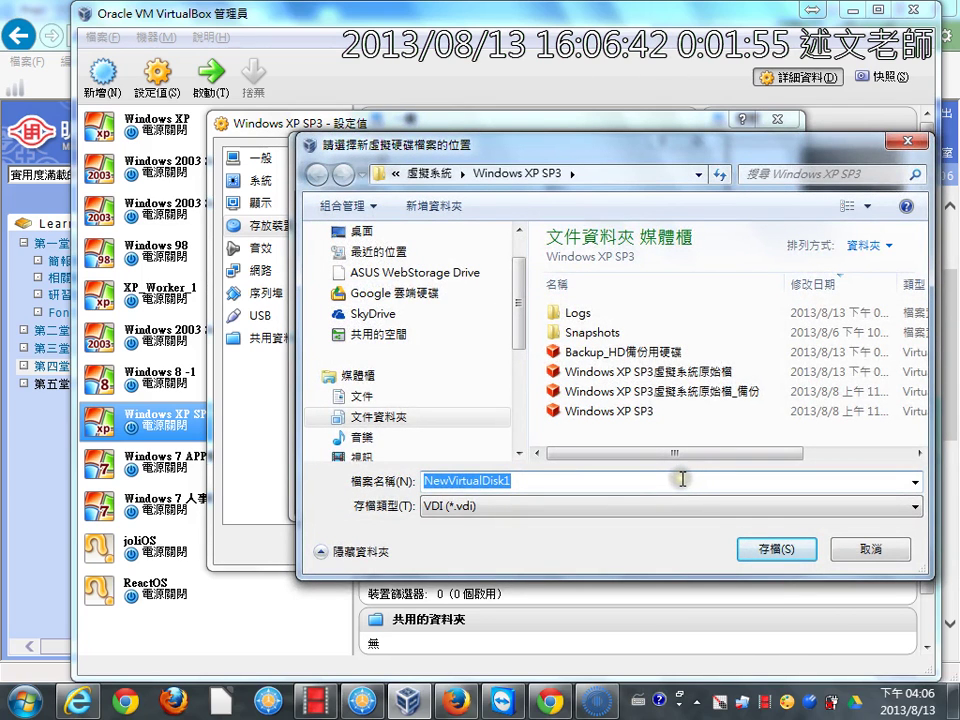
key(ctrl+space)
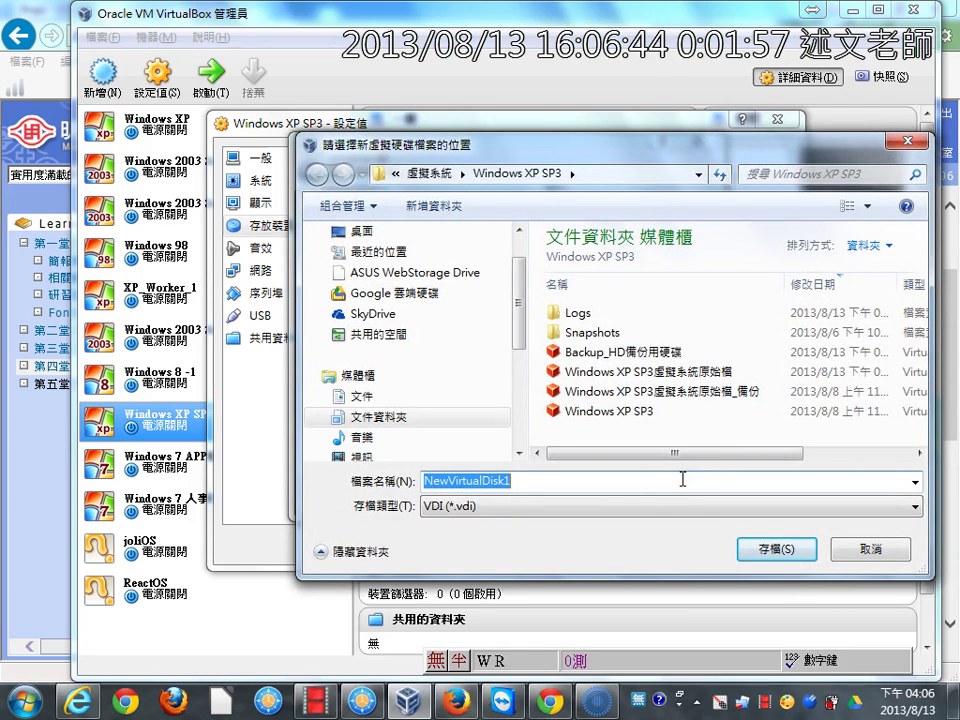
text(測試用)
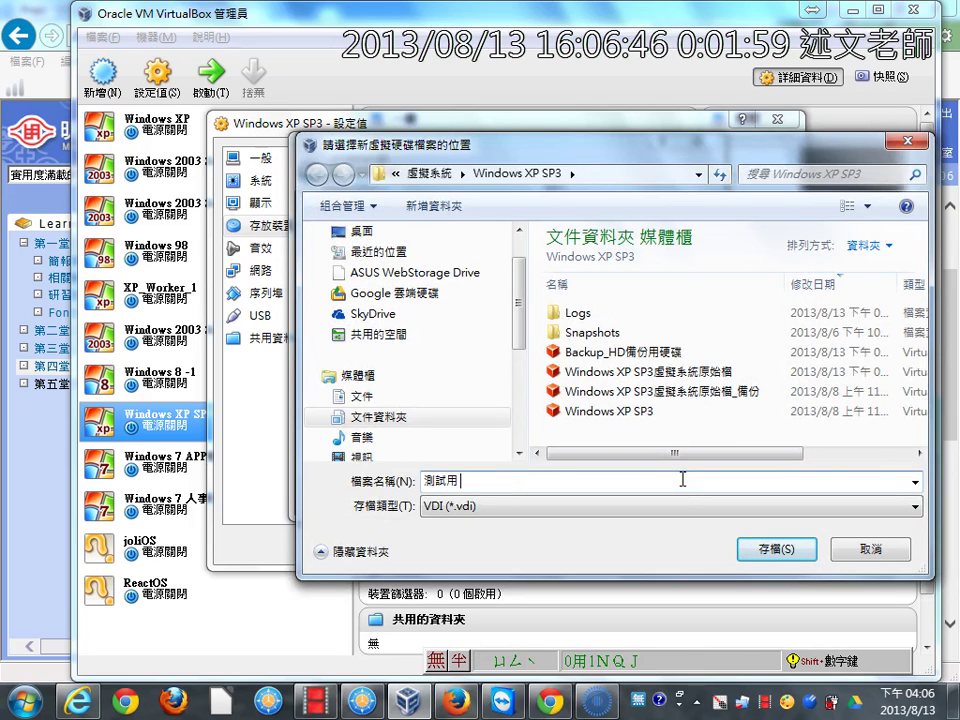
key(ctrl+space)
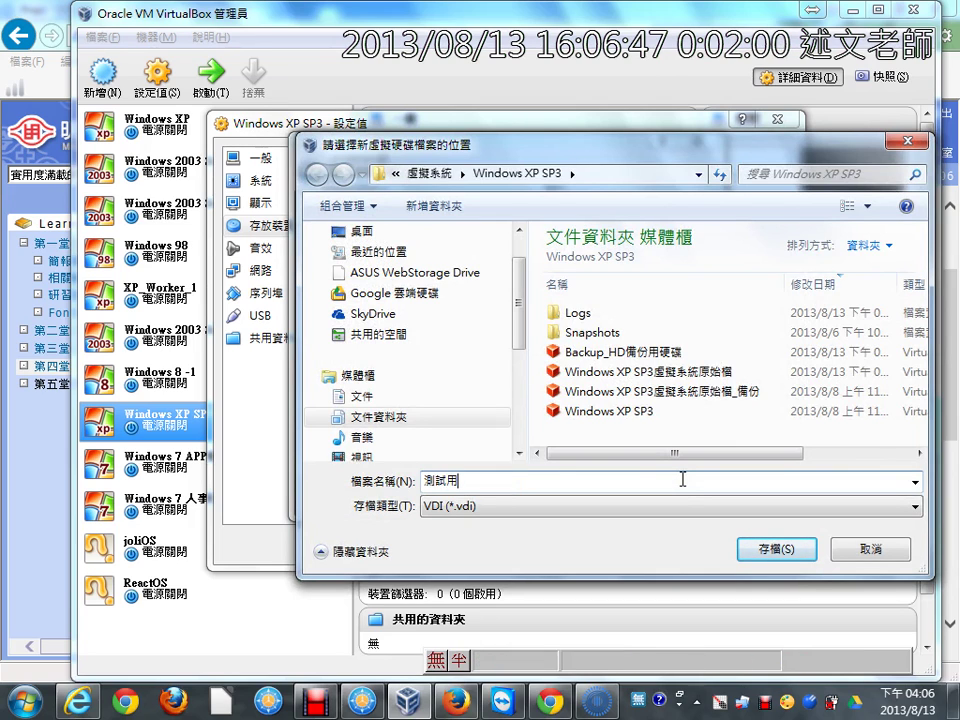
click(757, 549)
click(604, 493)
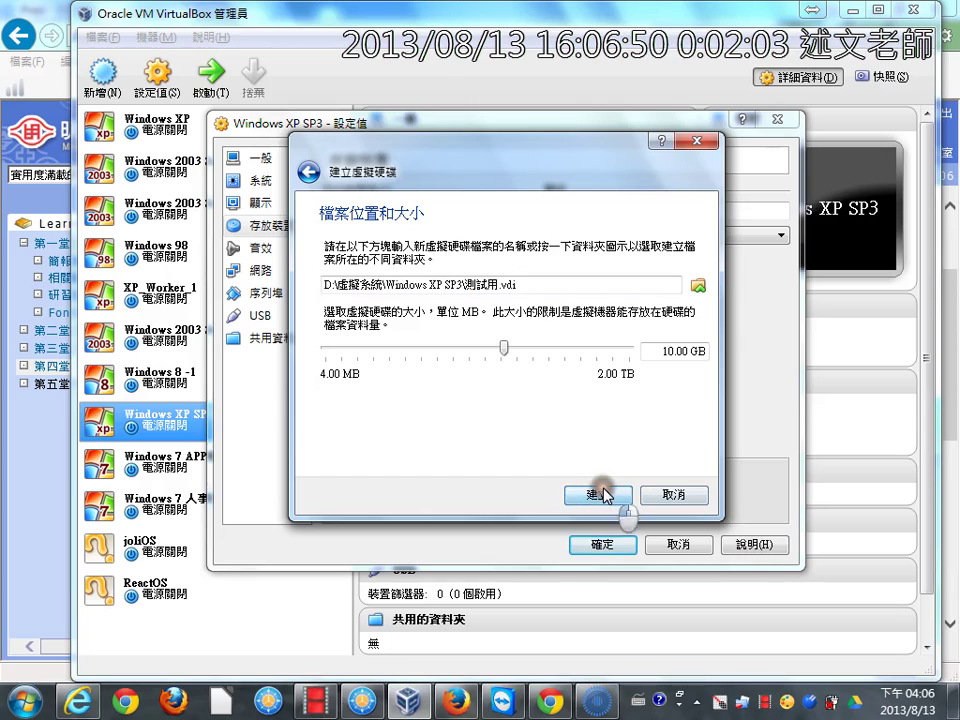
click(604, 545)
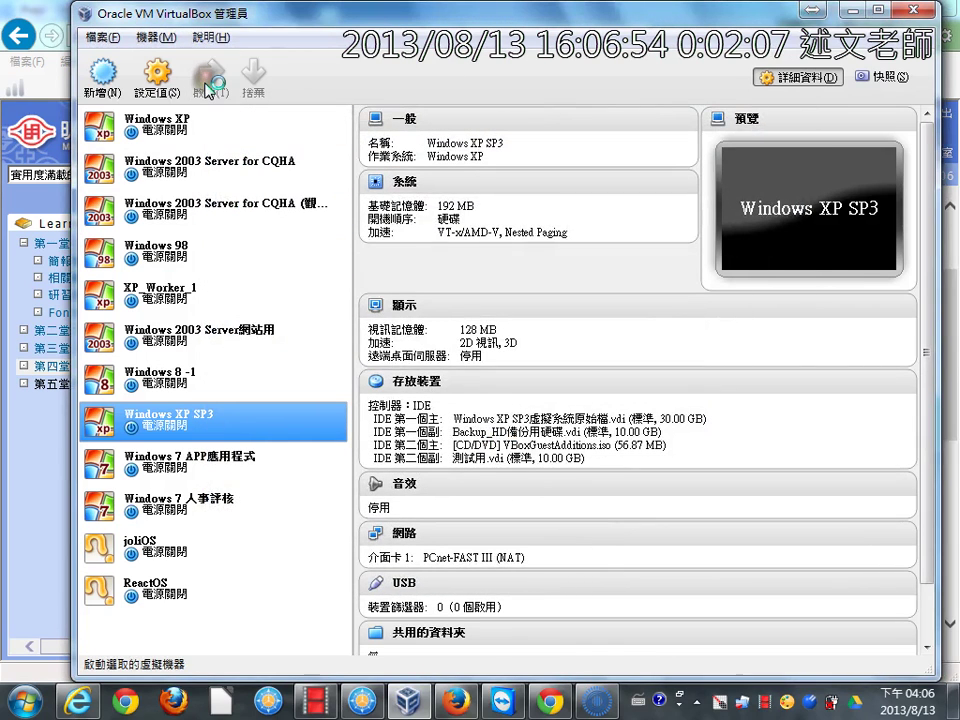
Start the Windows XP SP3 virtual machine and open the file explorer (檔案總管) in the guest system.
click(209, 89)
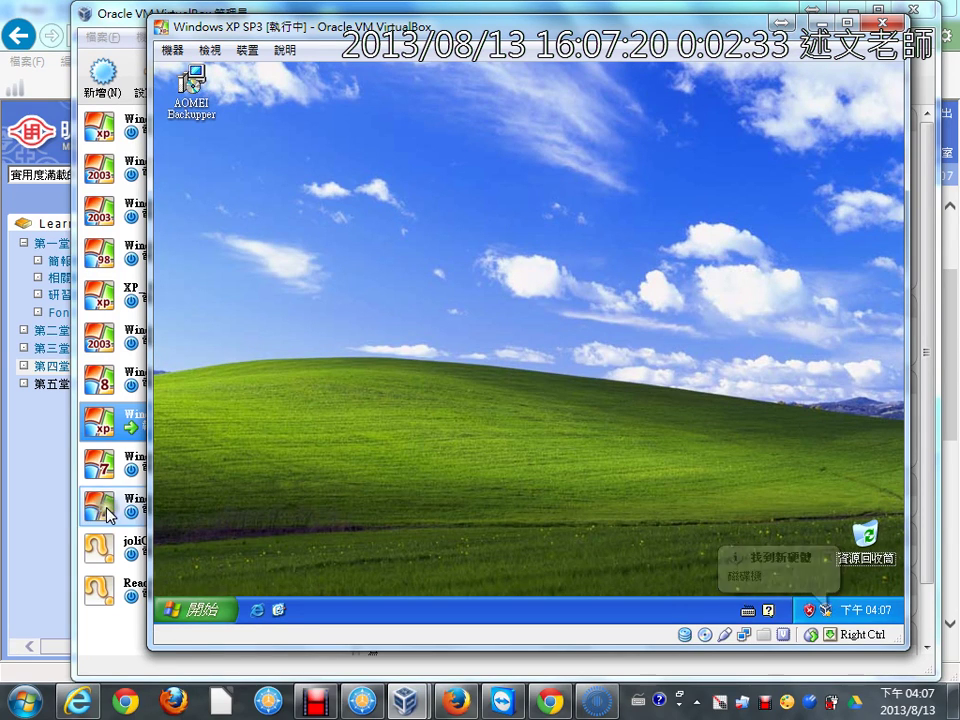
right_click(200, 606)
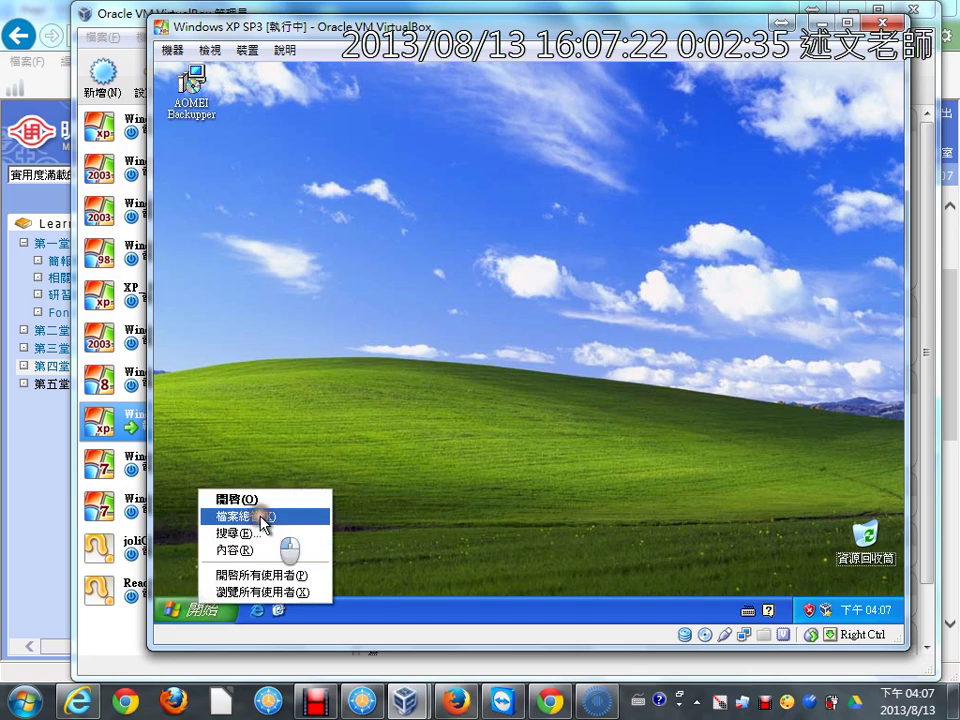
click(262, 516)
Open Computer Management for 我的電腦, enlarge its window, and show Disk Management (磁碟管理).
drag(260, 516, 181, 217)
right_click(181, 217)
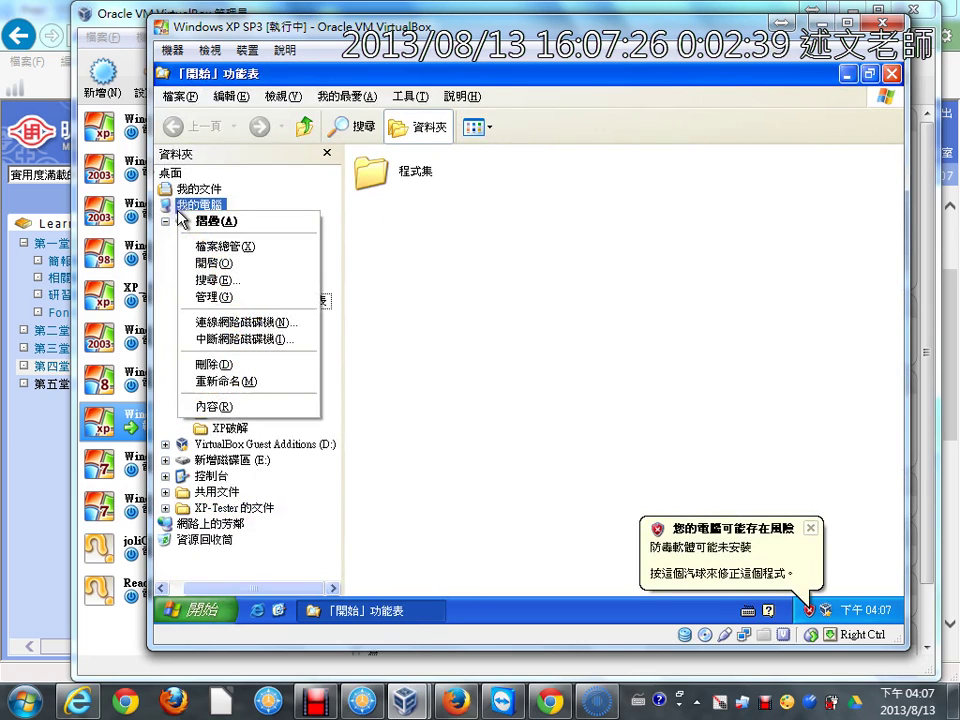
click(240, 298)
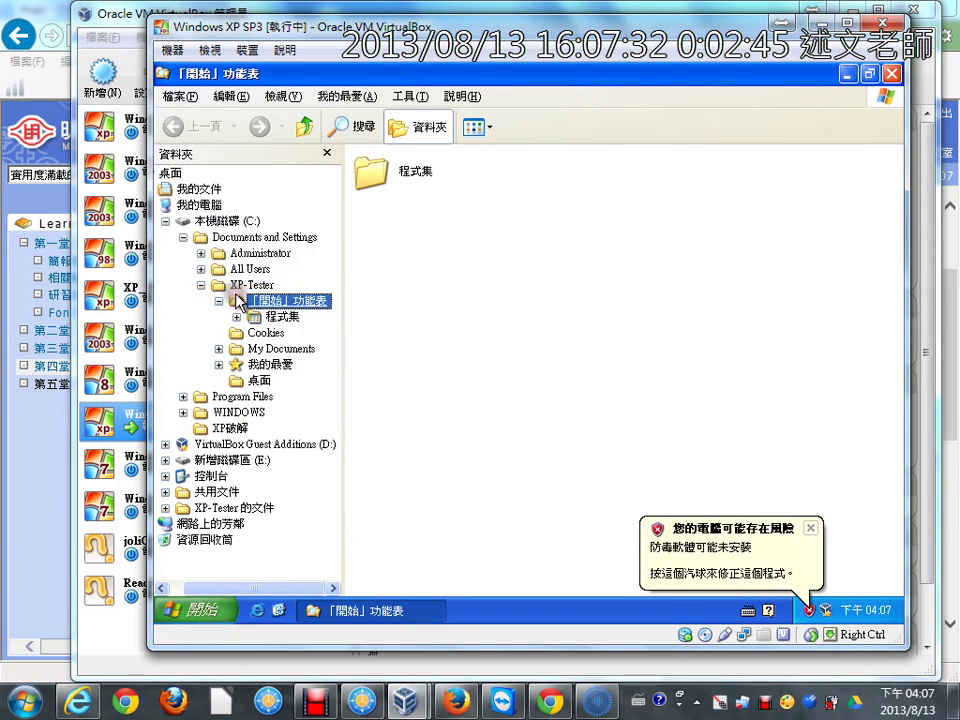
double_click(274, 150)
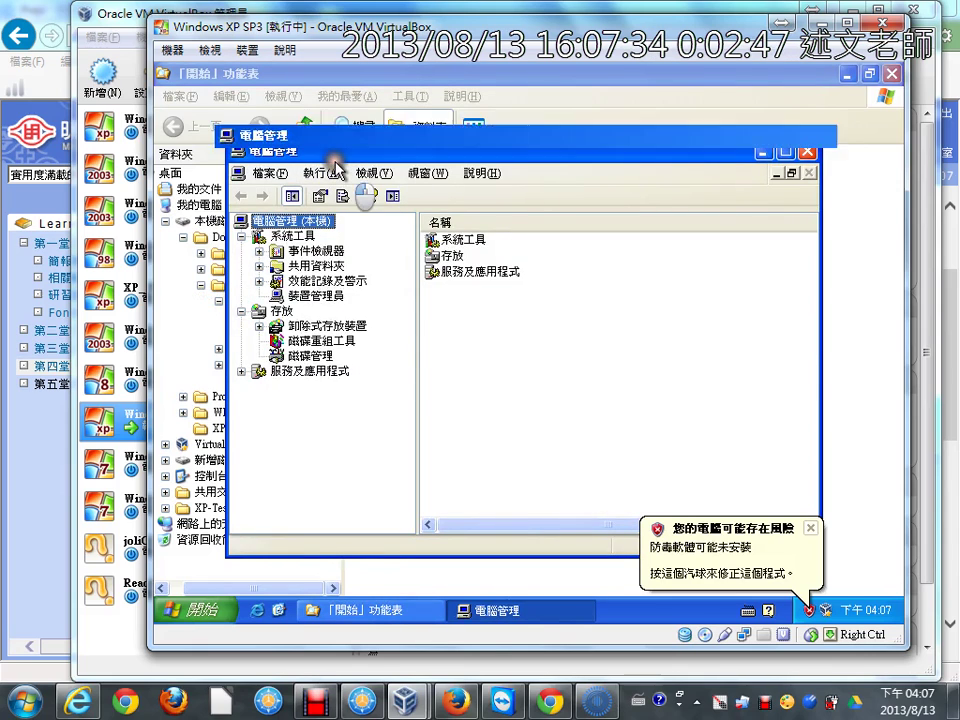
click(68, 699)
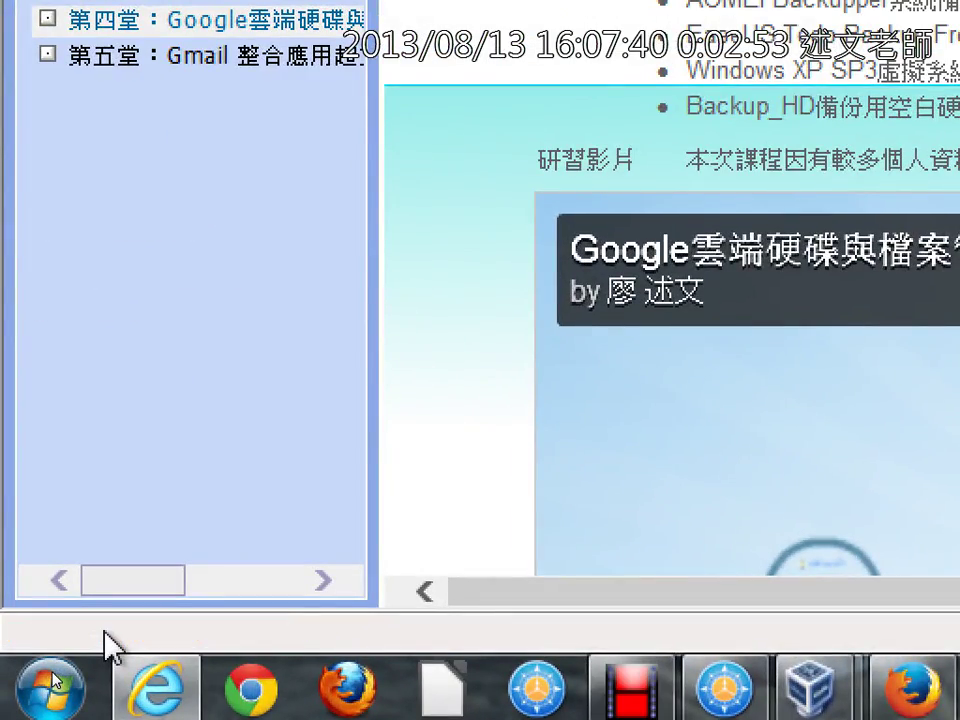
key(alt+Tab)
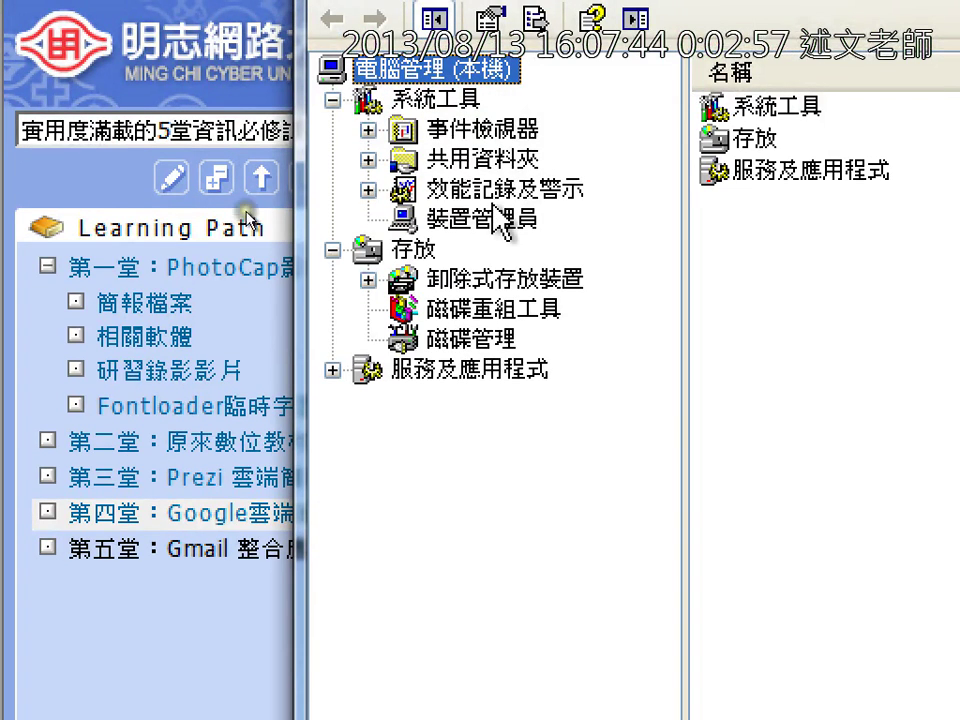
click(506, 343)
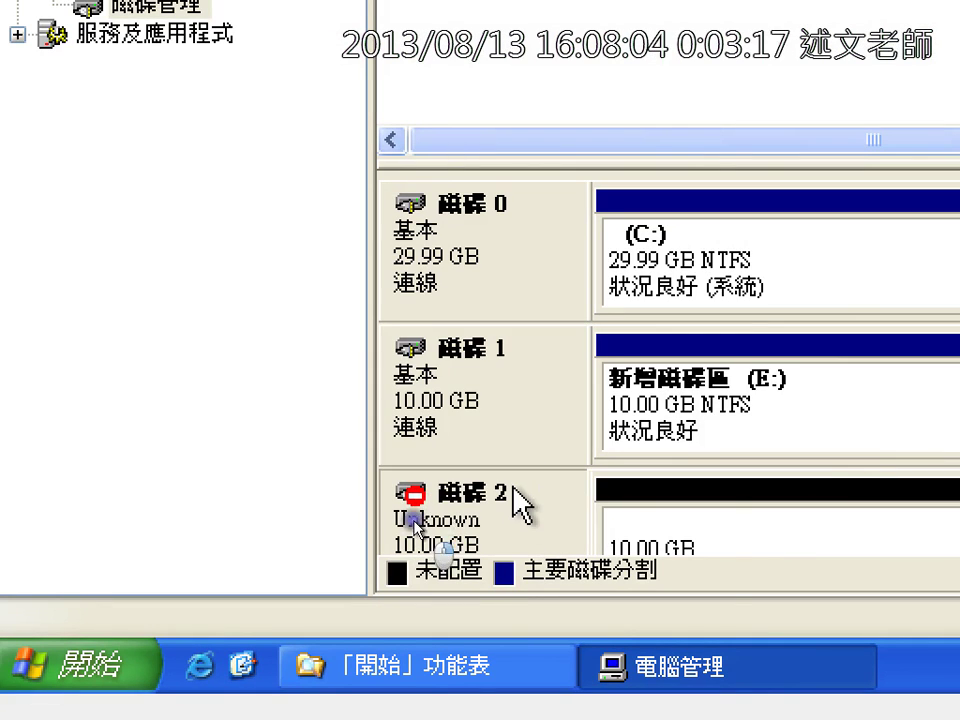
Initialize the new disk 磁碟 2 in Disk Management.
right_click(513, 488)
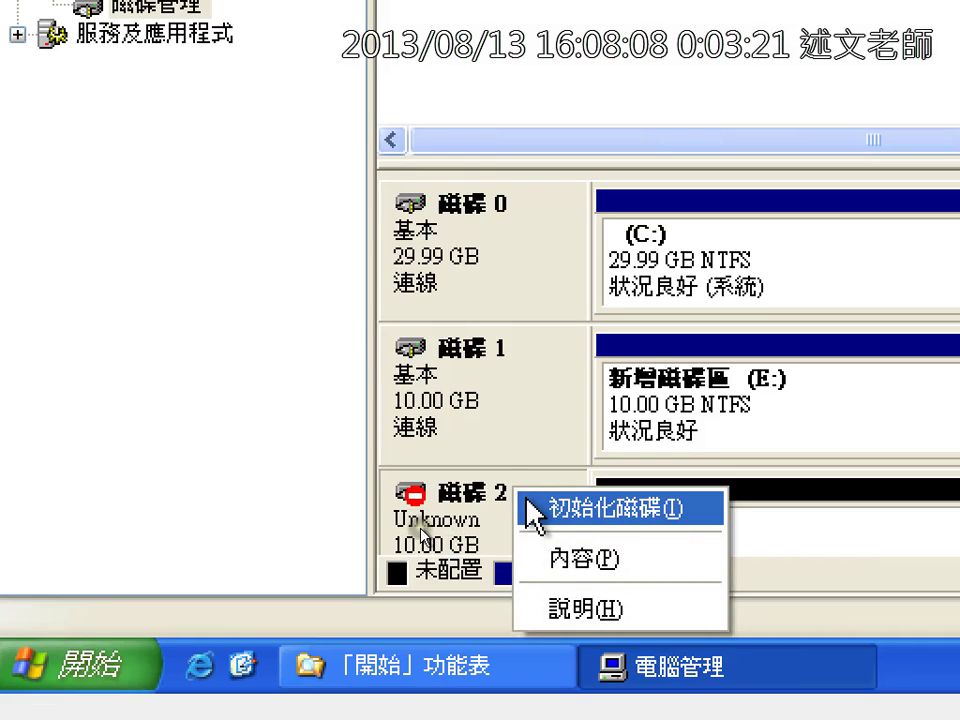
click(493, 514)
right_click(489, 505)
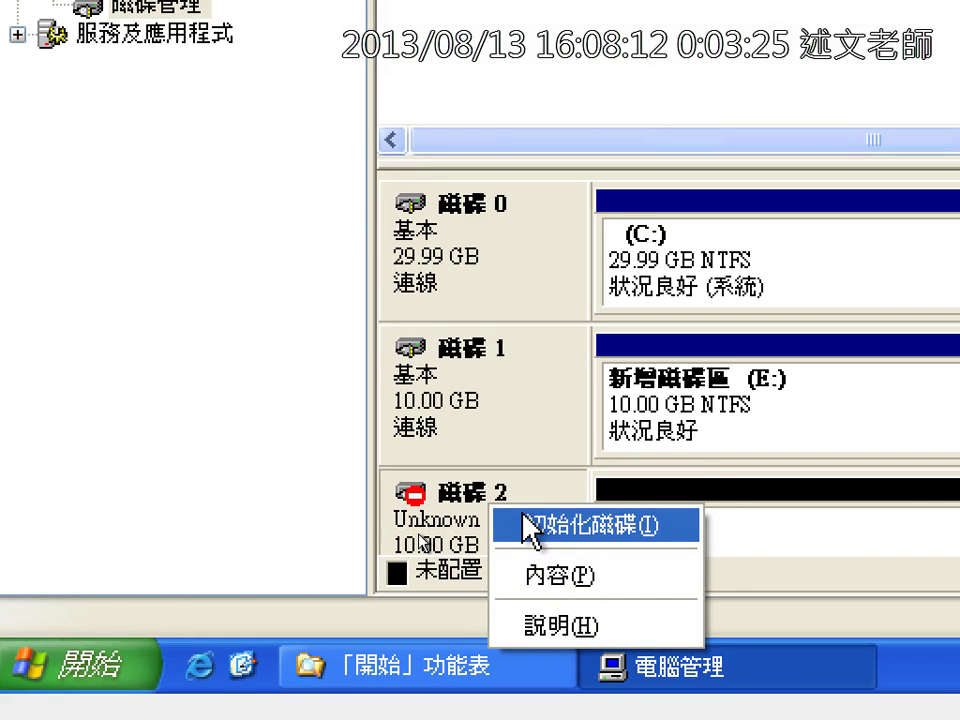
click(531, 525)
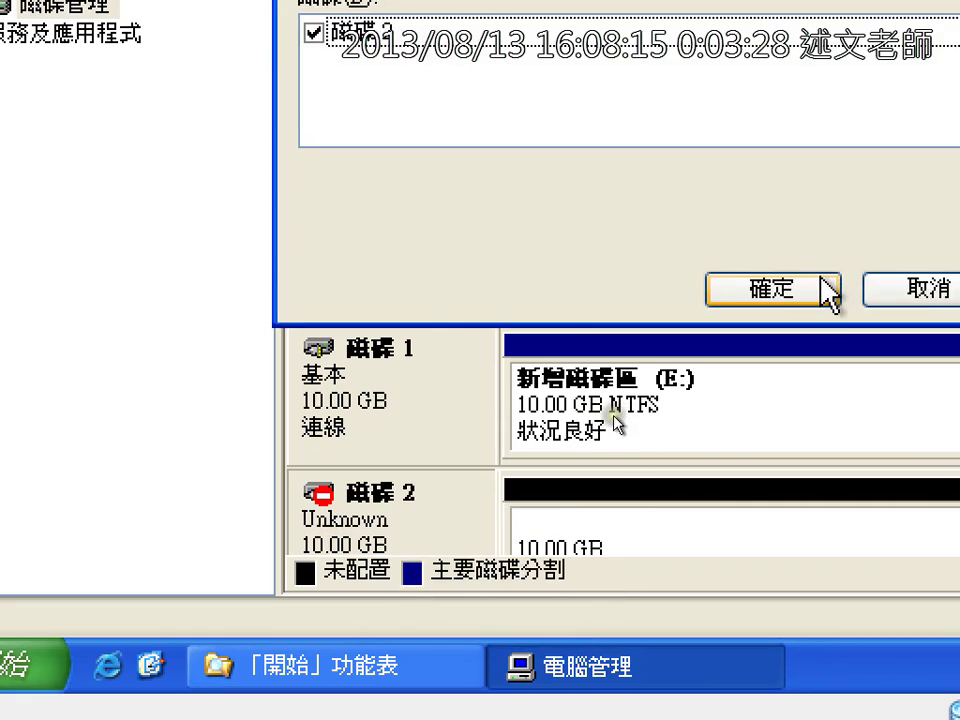
click(823, 288)
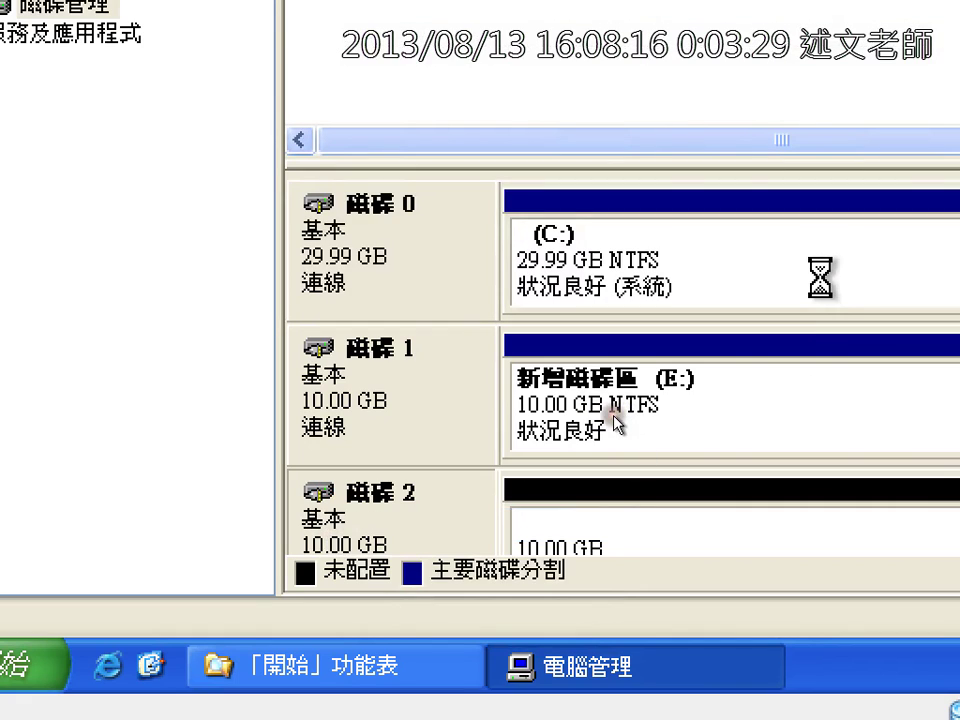
right_click(426, 516)
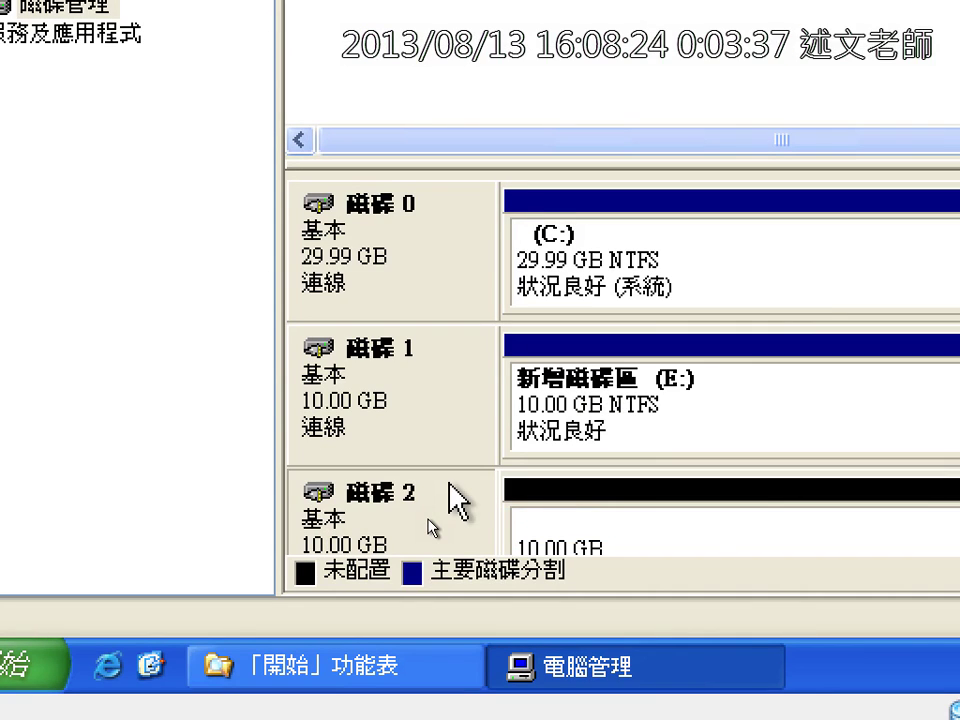
click(566, 500)
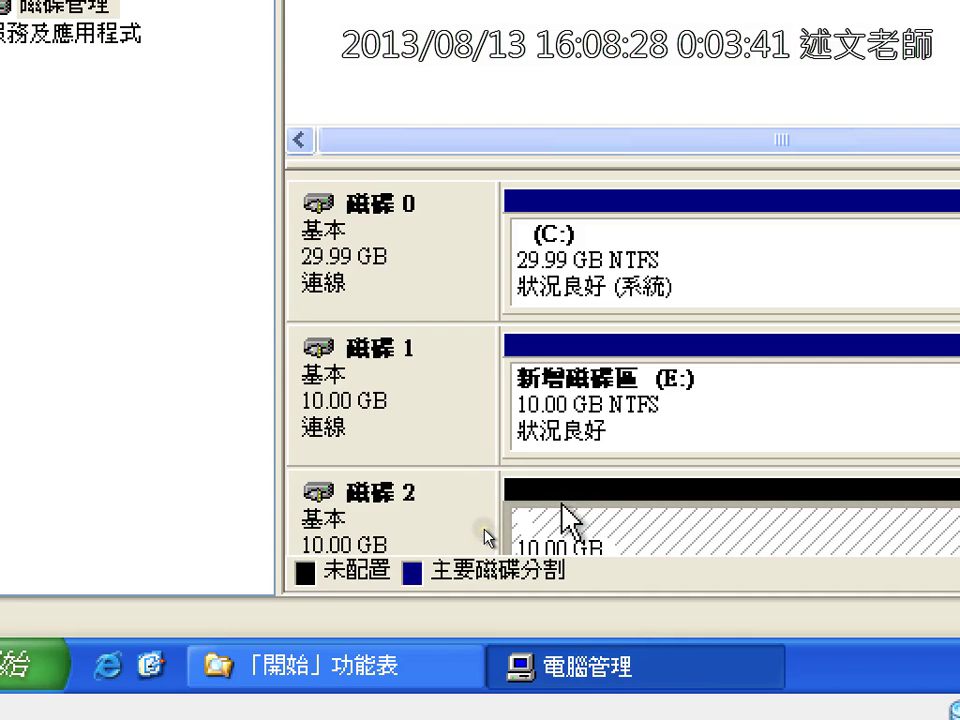
right_click(441, 507)
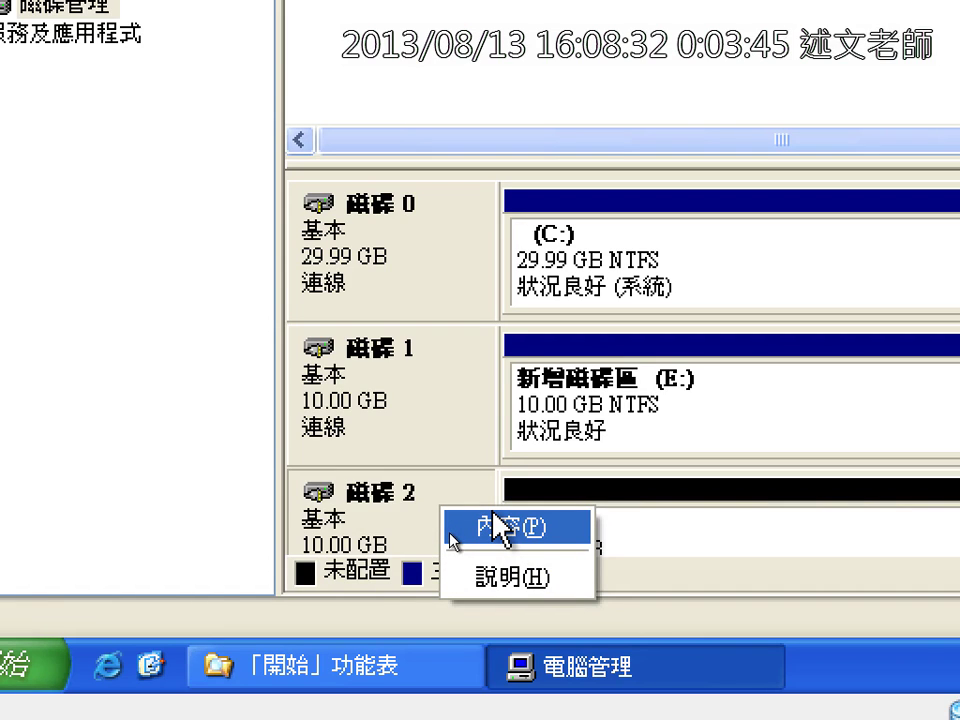
Set up a new primary partition (主要磁碟分割) of 10237 MB with drive letter F in the unallocated space of 磁碟 2.
click(707, 528)
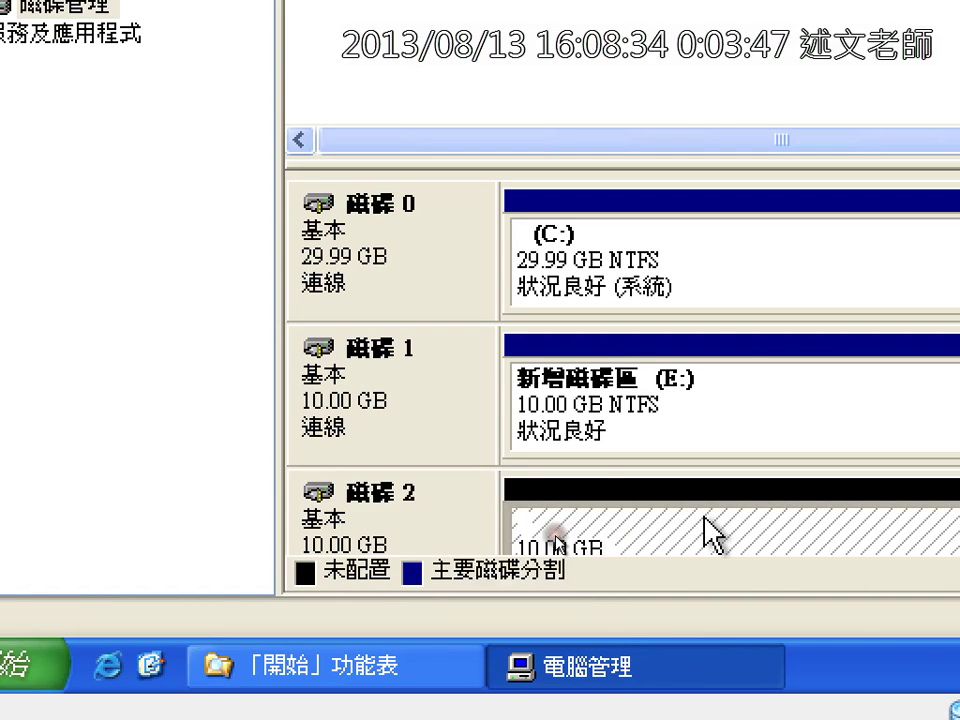
right_click(705, 530)
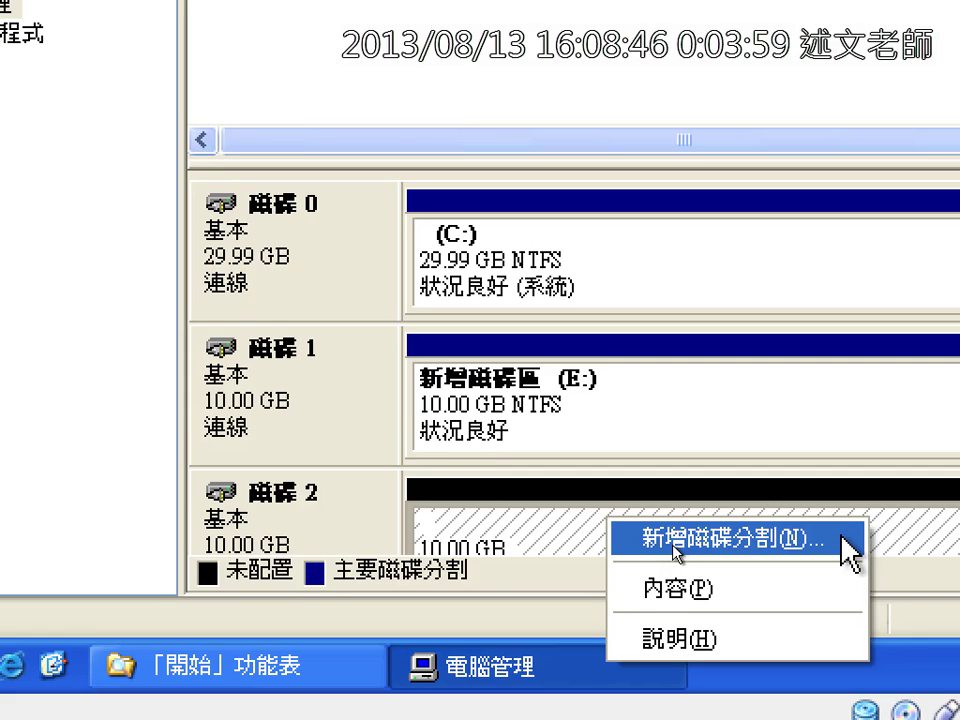
click(843, 538)
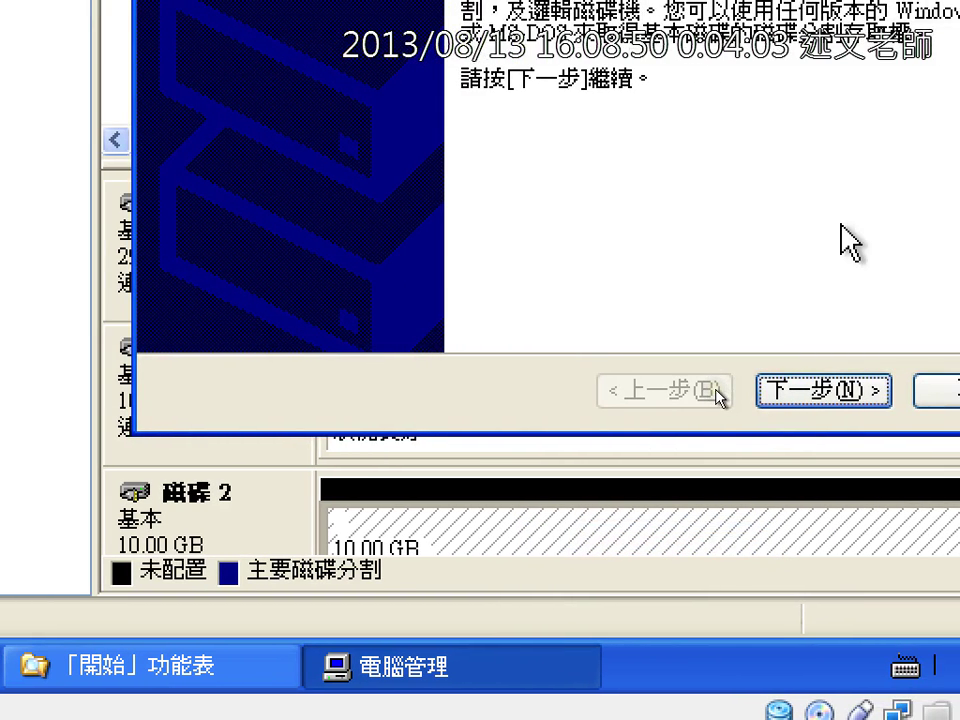
click(816, 384)
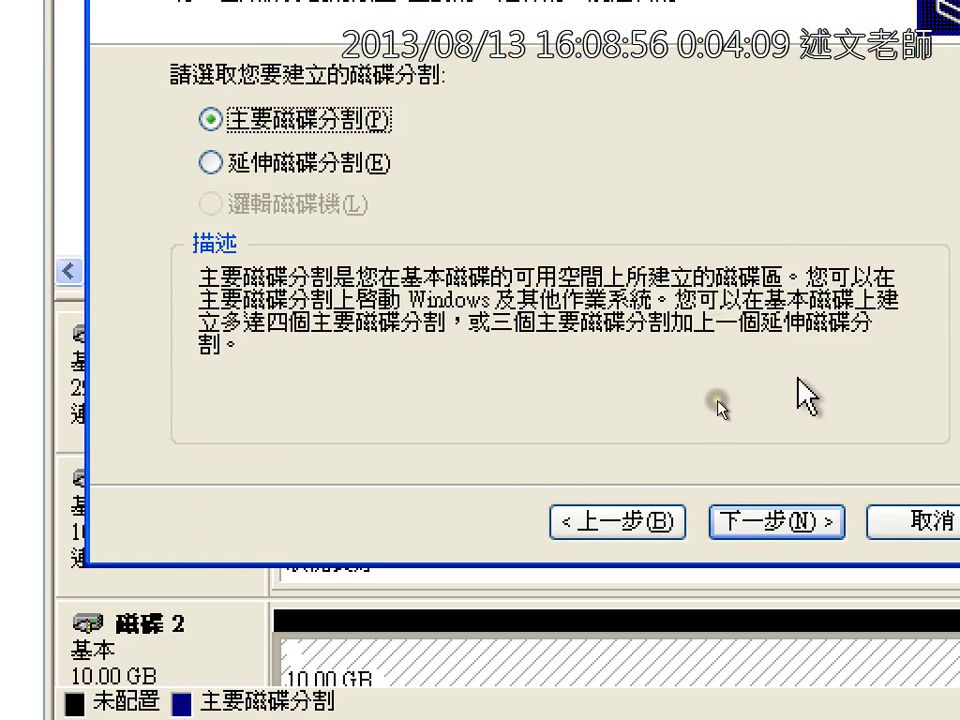
click(795, 519)
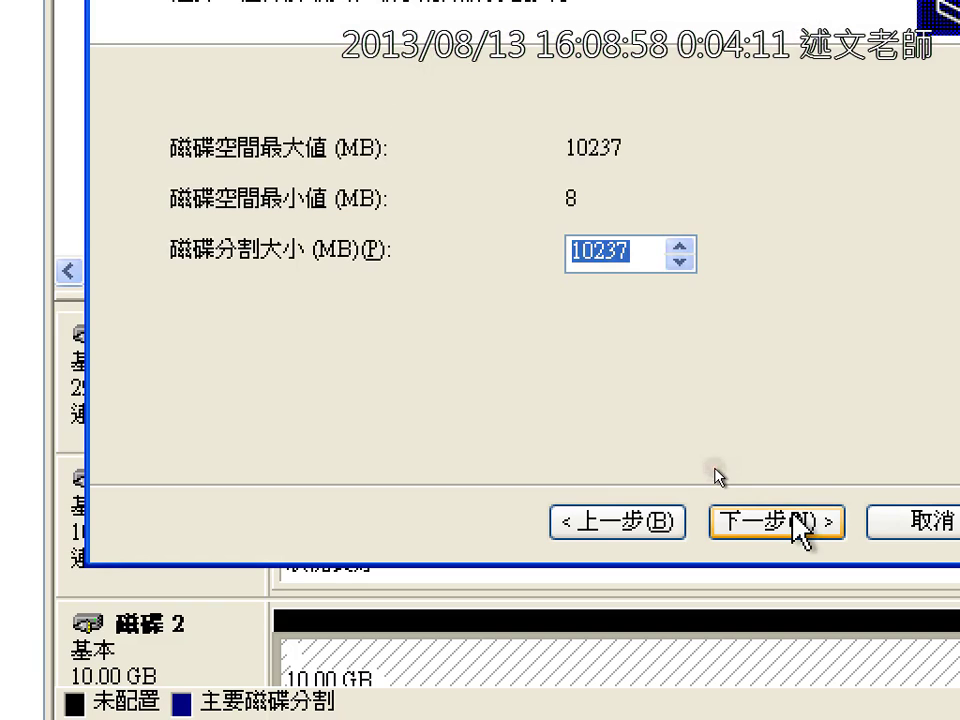
click(795, 519)
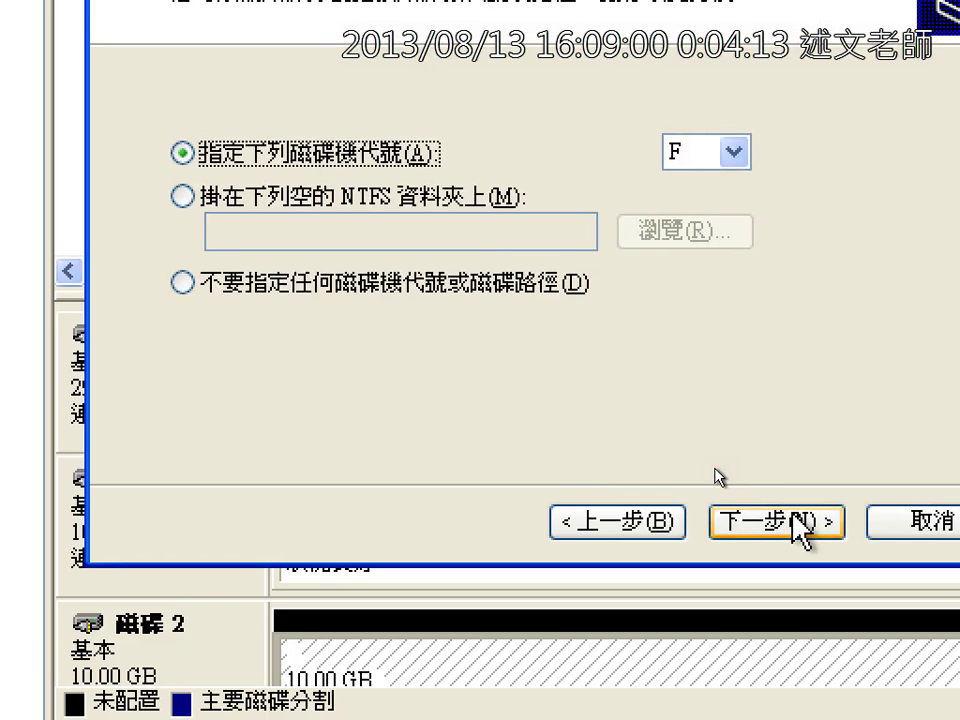
click(795, 519)
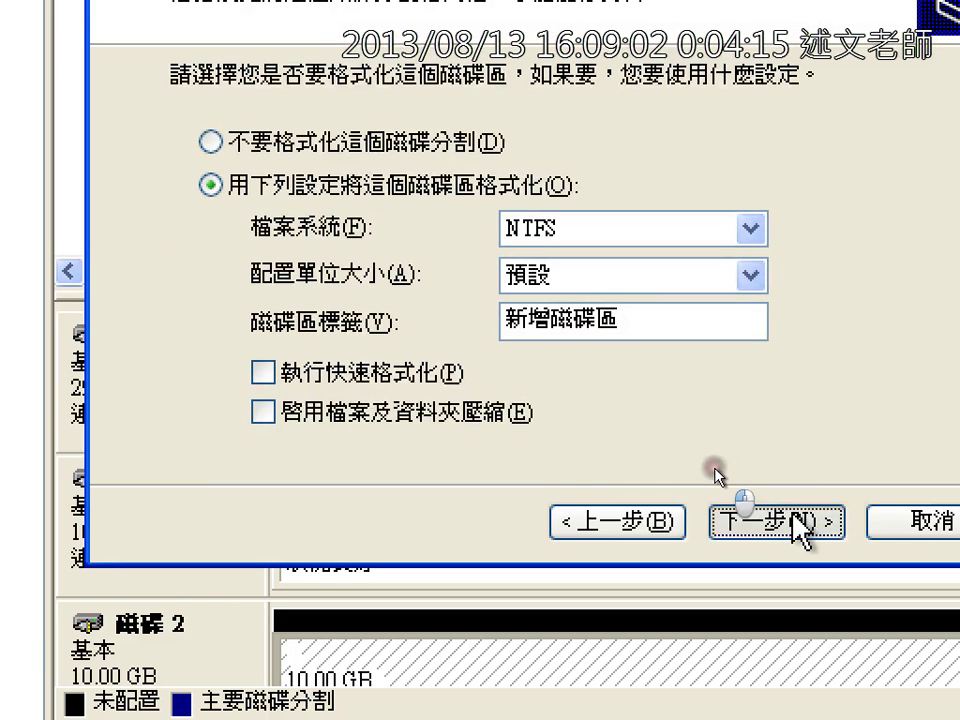
Enable quick format (執行快速格式化) for the NTFS volume 新增磁碟區 and finish creating the partition.
click(414, 373)
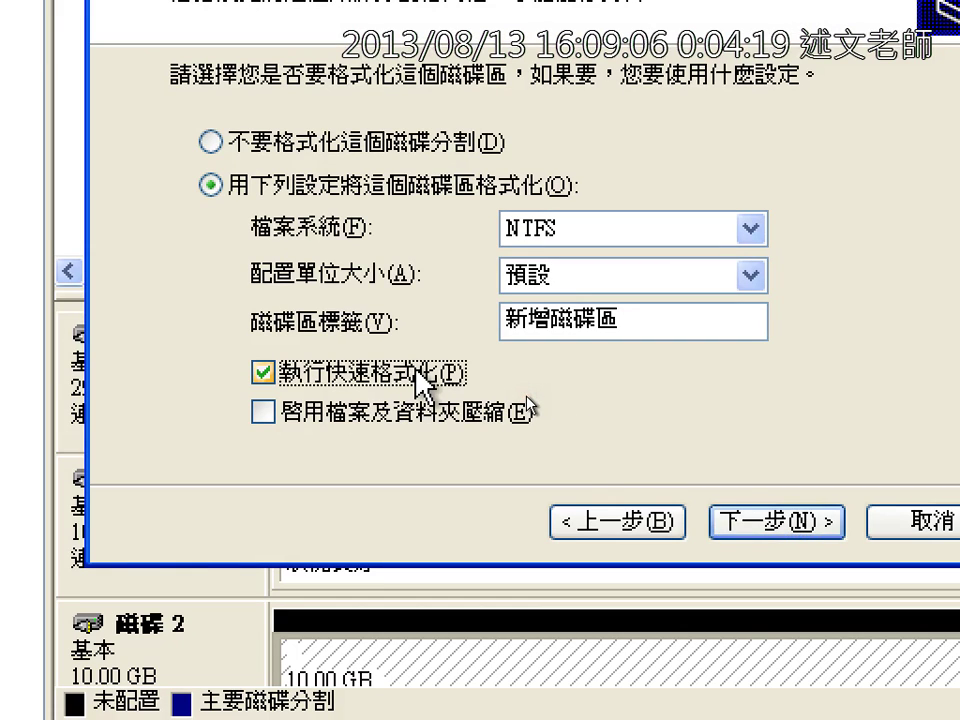
click(738, 520)
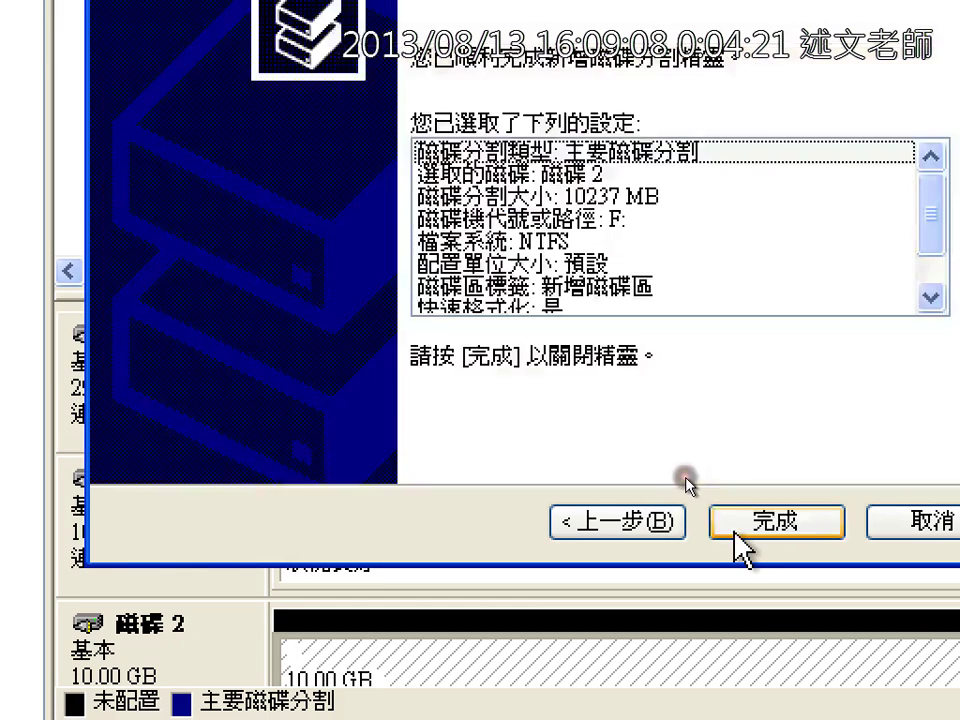
click(738, 521)
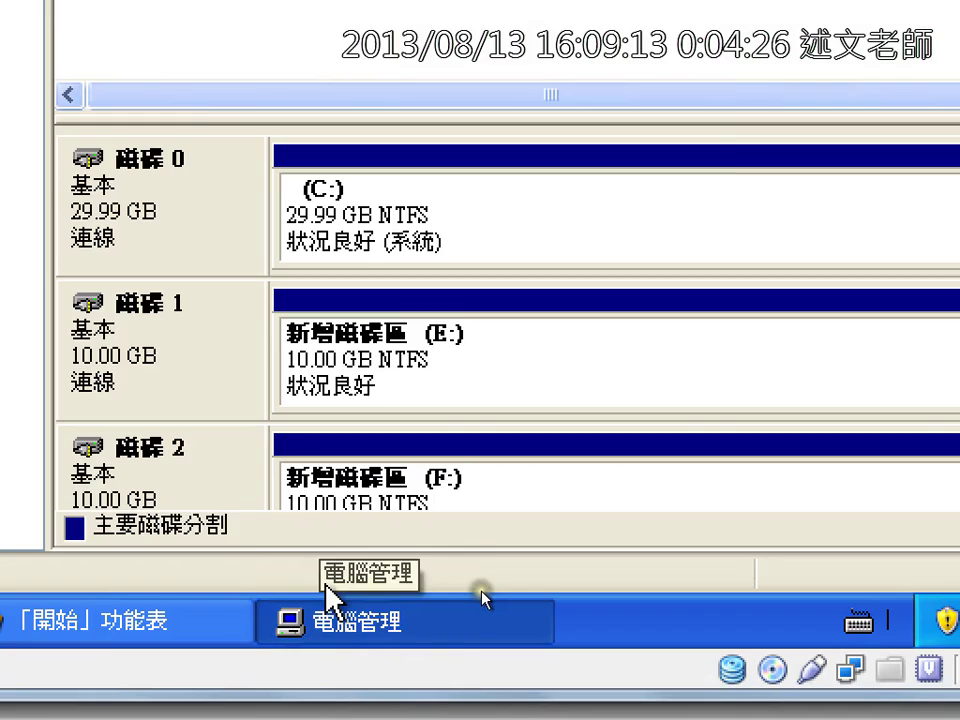
Minimize Computer Management (電腦管理), show 我的電腦 in the guest's file explorer, and select the new drive 新增磁碟區 (F:).
click(326, 590)
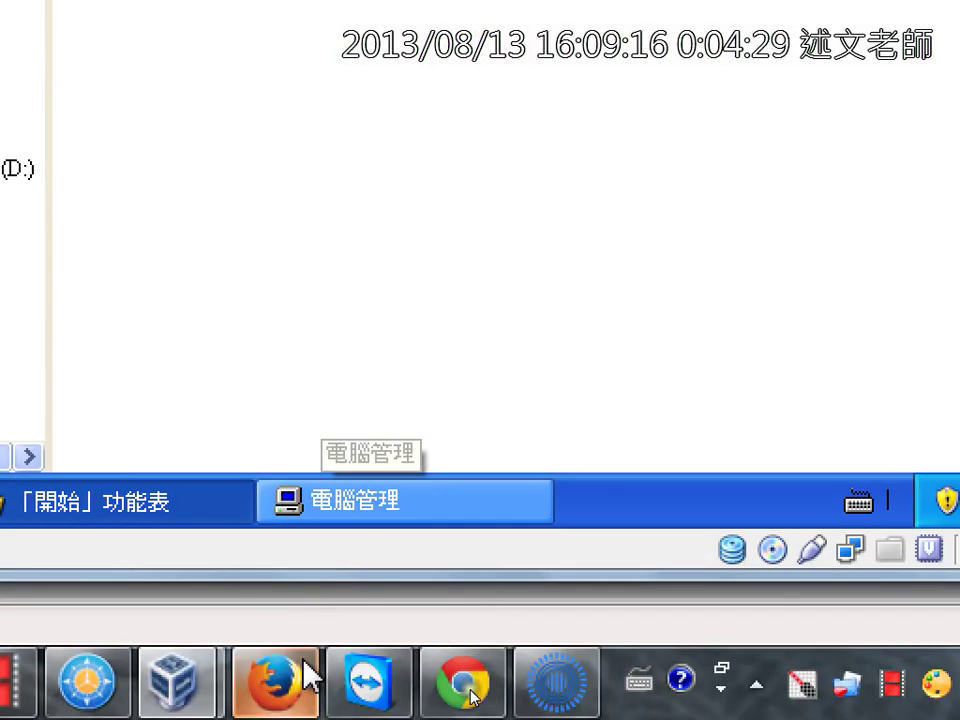
click(333, 640)
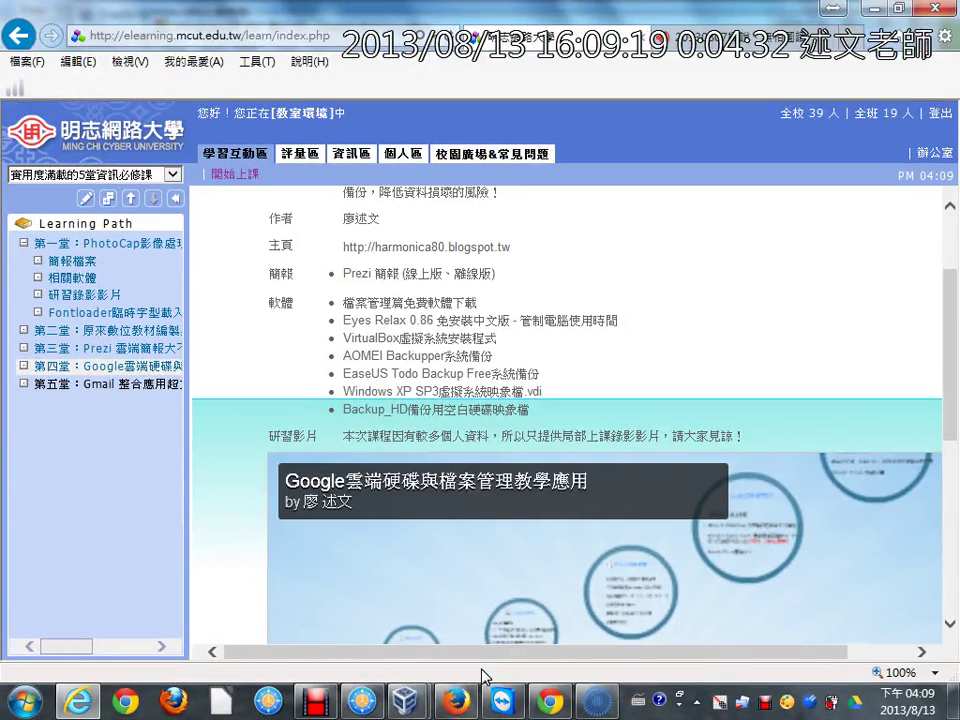
key(alt+Tab)
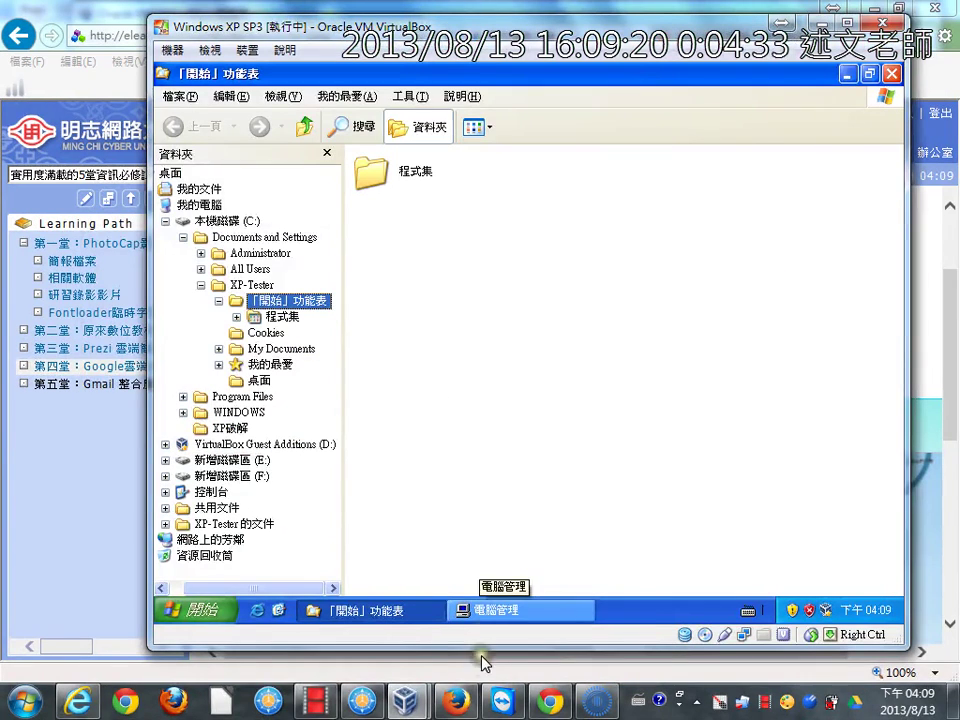
click(200, 204)
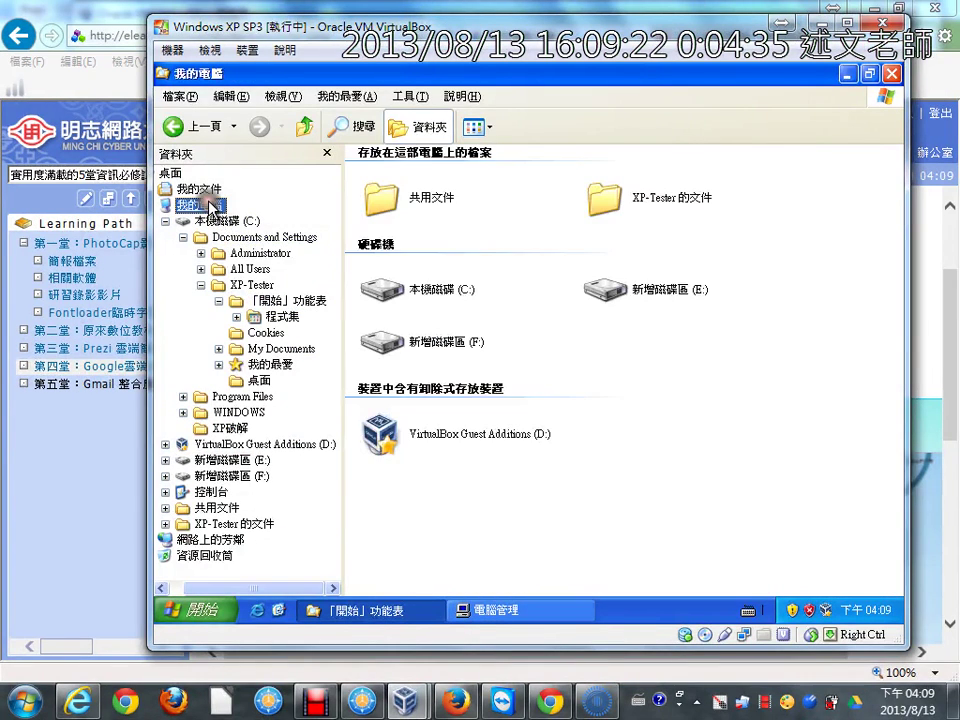
click(432, 358)
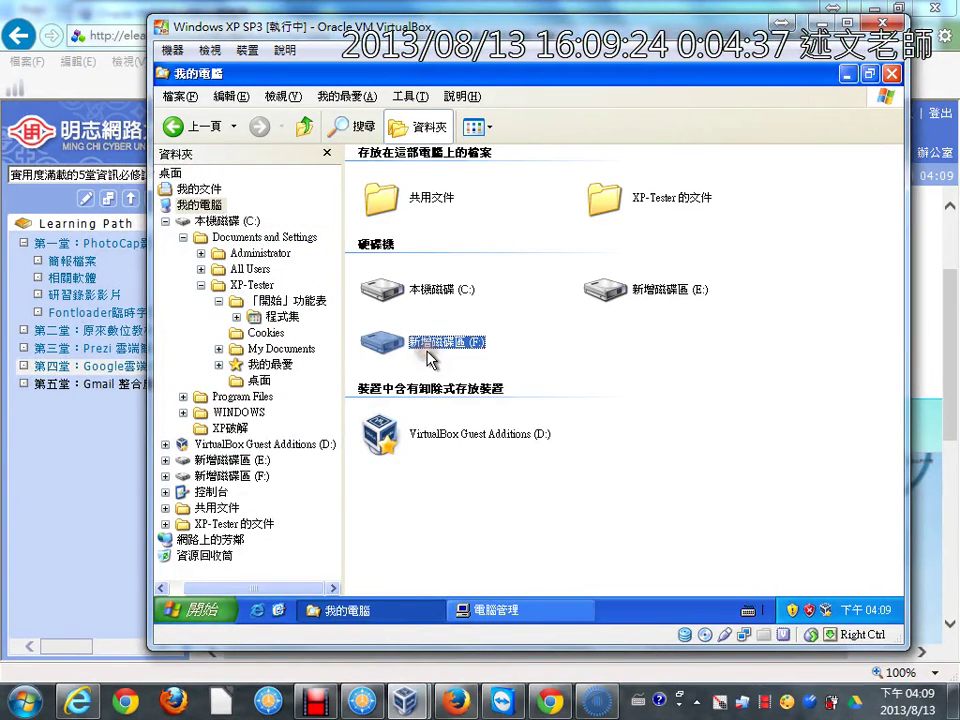